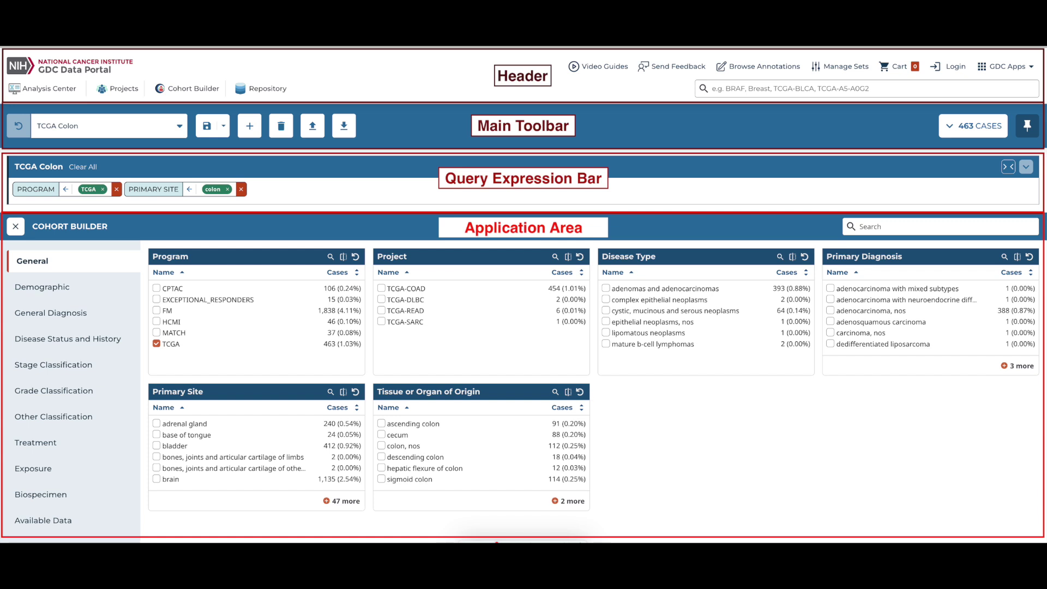
# Step: Advance the presentation to the 'Data Portal Layout: Header' slide
pyautogui.press('Right')
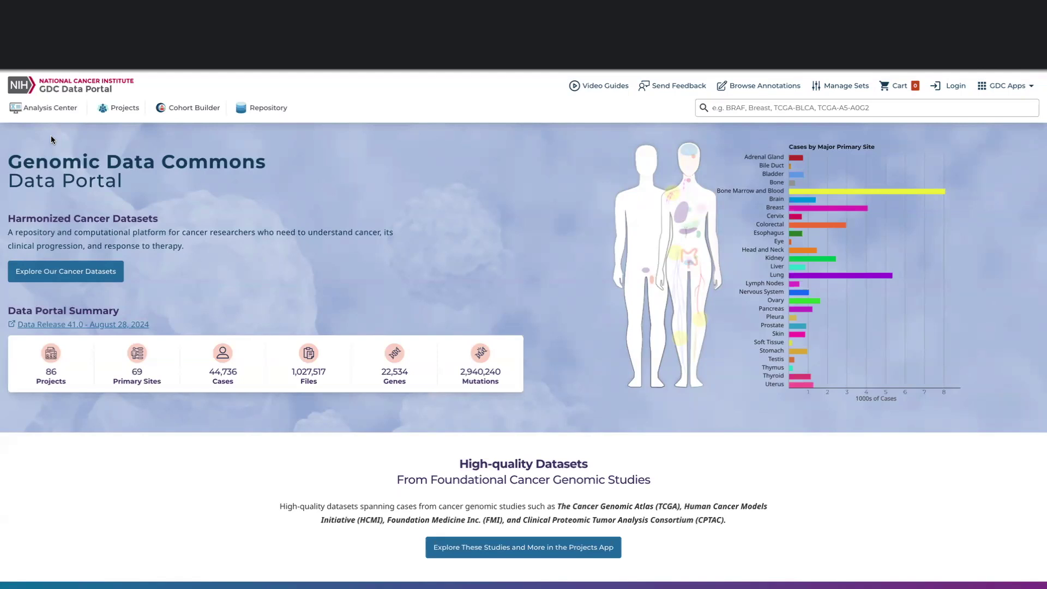
# Step: Visit Analysis Center, Projects and Cohort Builder, finishing on the Repository file listing
pyautogui.click(48, 109)
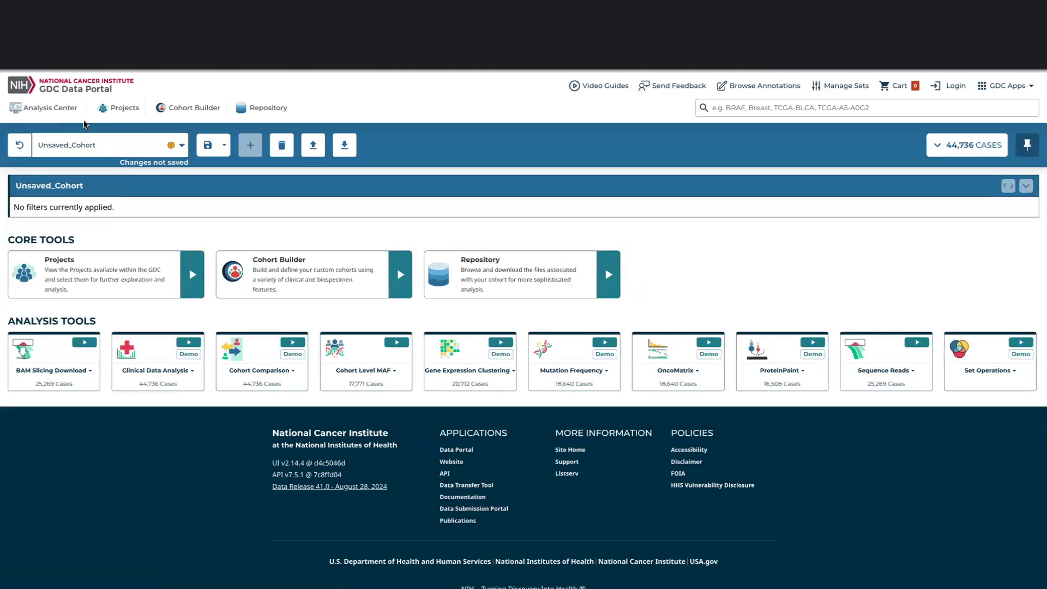
pyautogui.click(117, 113)
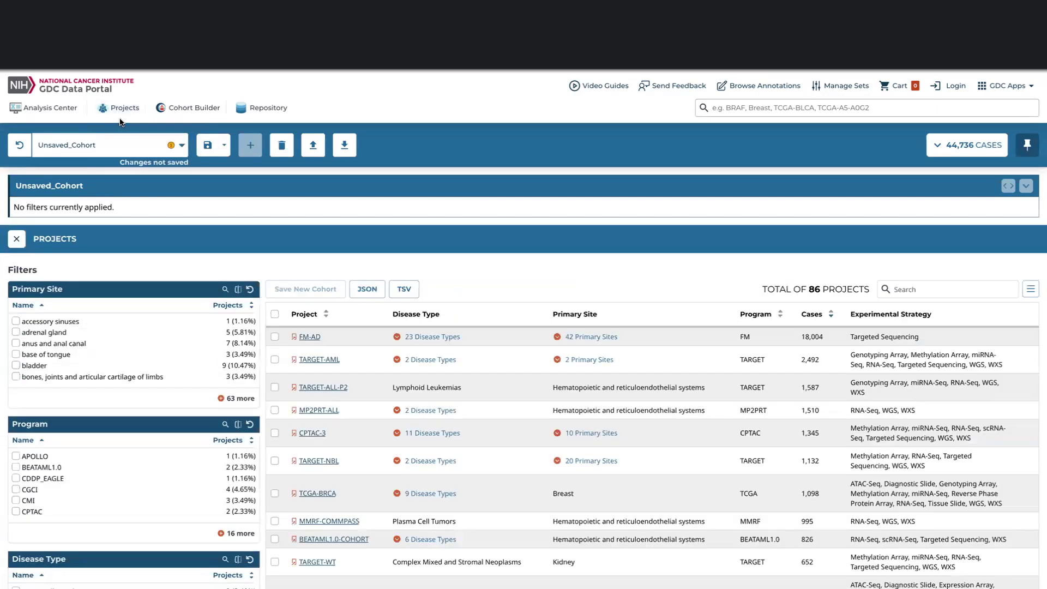
pyautogui.click(176, 118)
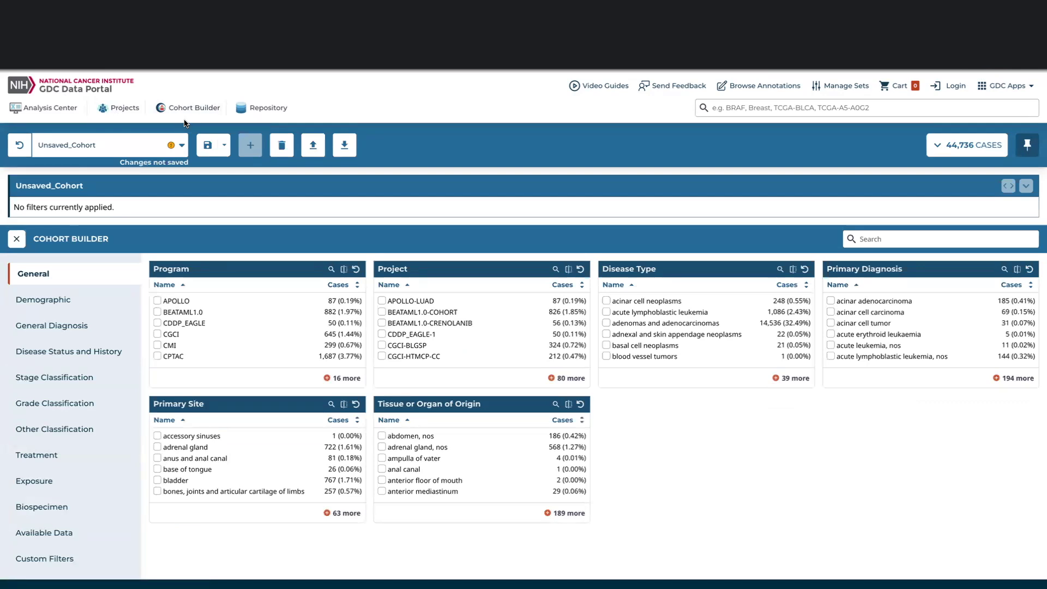
pyautogui.click(247, 111)
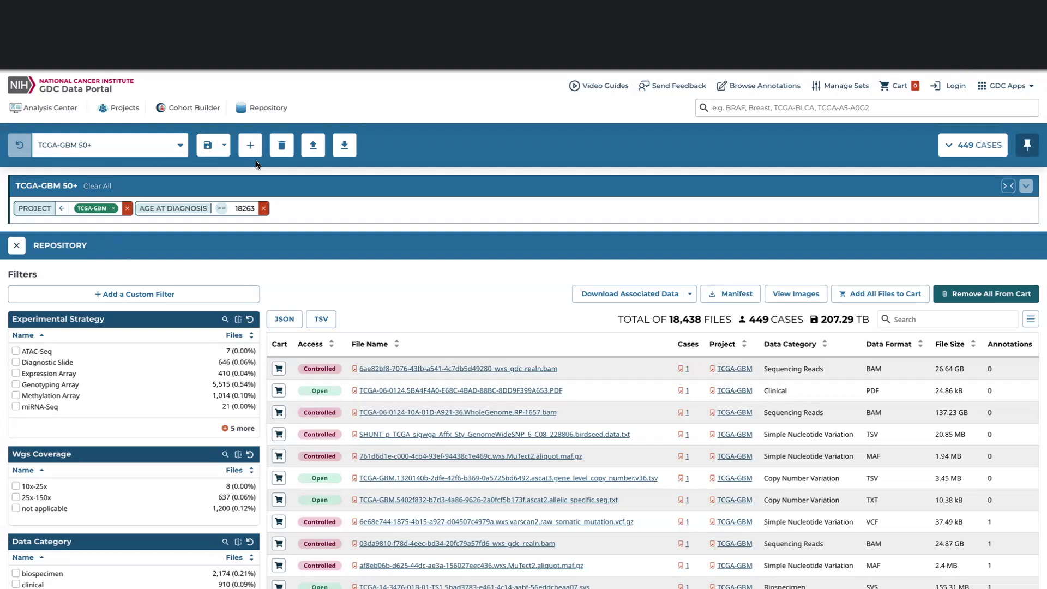
# Step: Expand the cohort's 449 cases and display them in Summary View
pyautogui.click(222, 145)
pyautogui.click(943, 146)
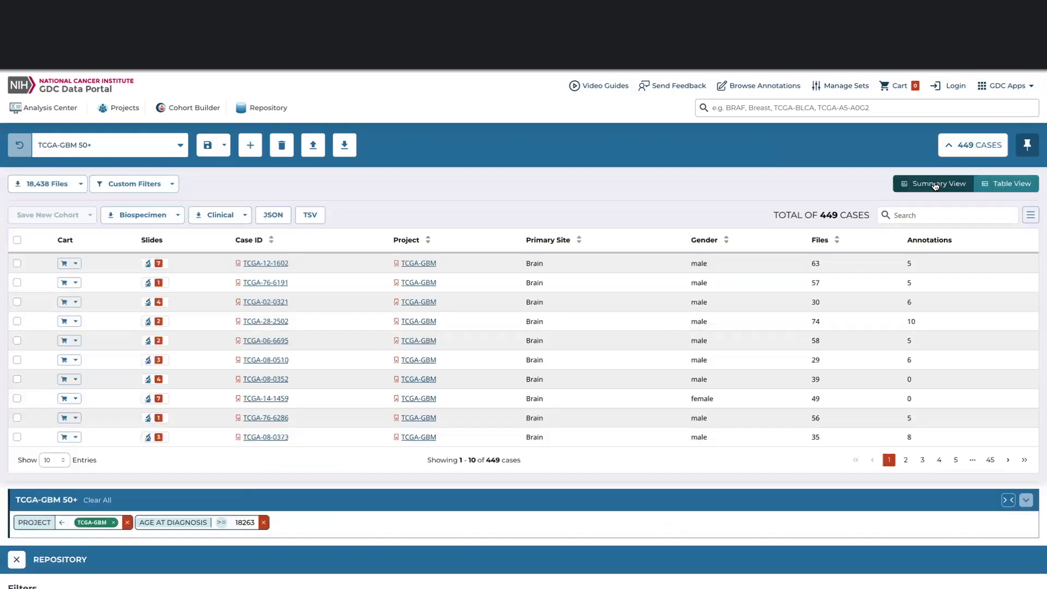
pyautogui.click(935, 184)
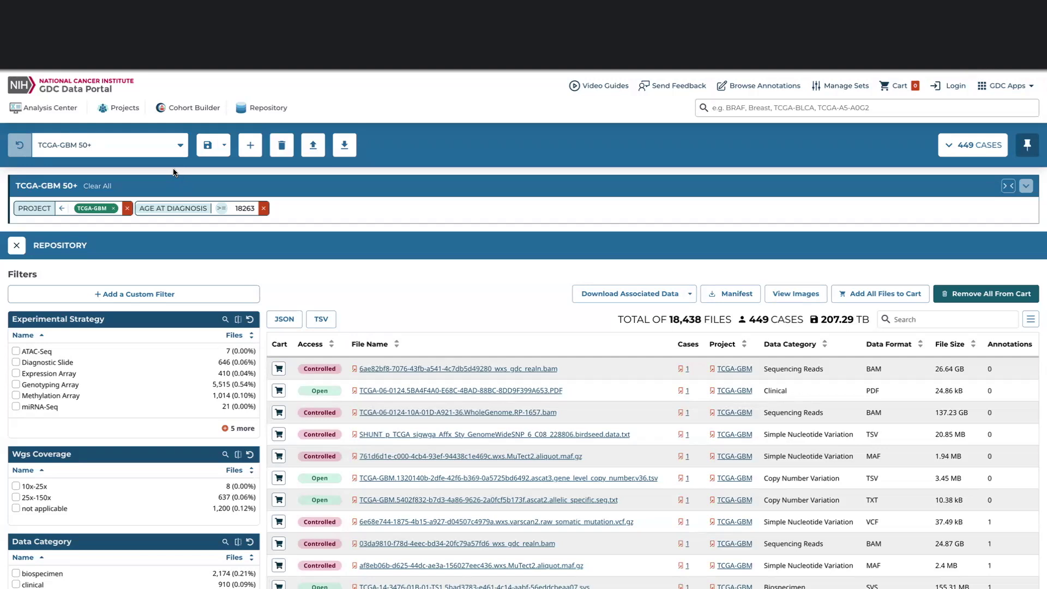
# Step: Cycle through Cohort Builder, Projects and Repository, ending back at the Analysis Center
pyautogui.click(186, 109)
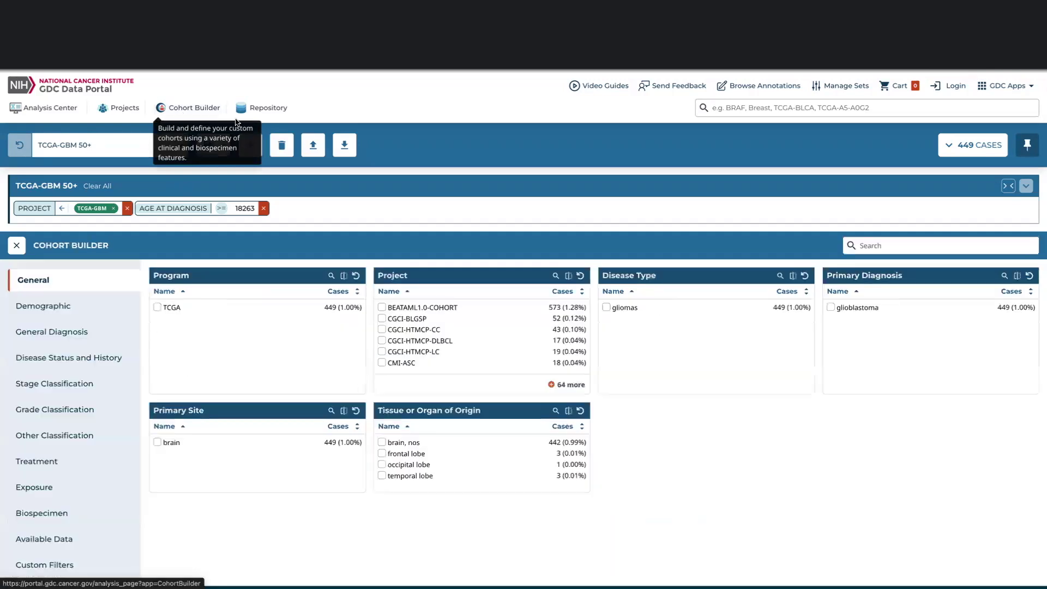
pyautogui.click(119, 108)
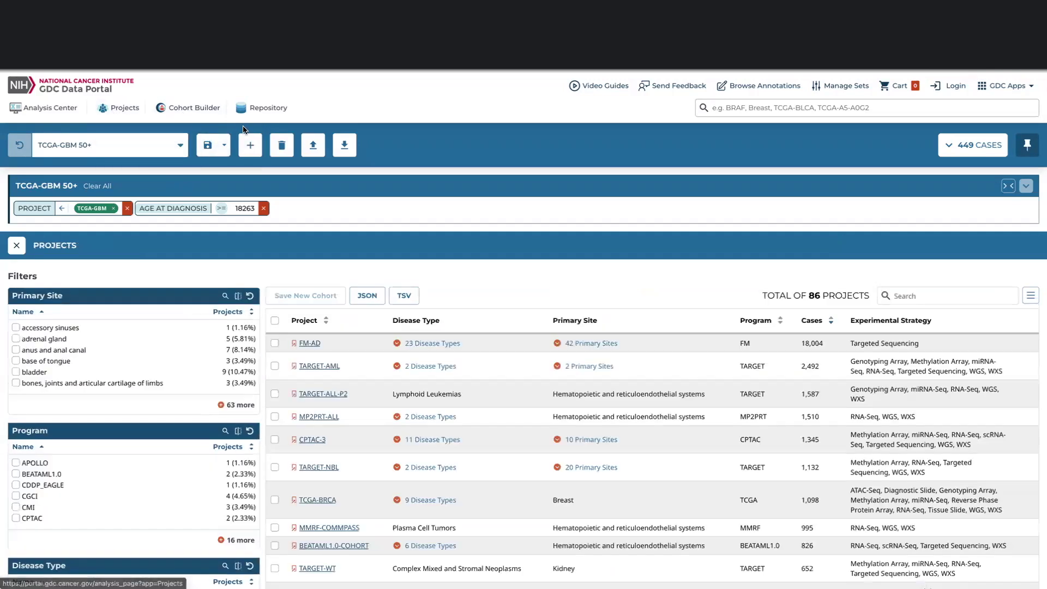
pyautogui.click(264, 108)
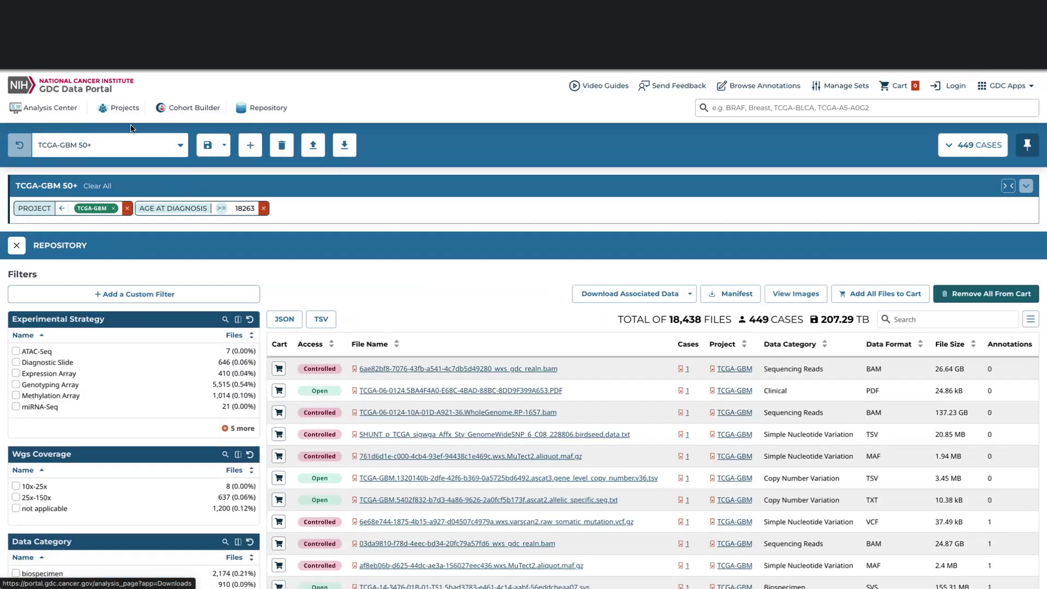
pyautogui.click(66, 116)
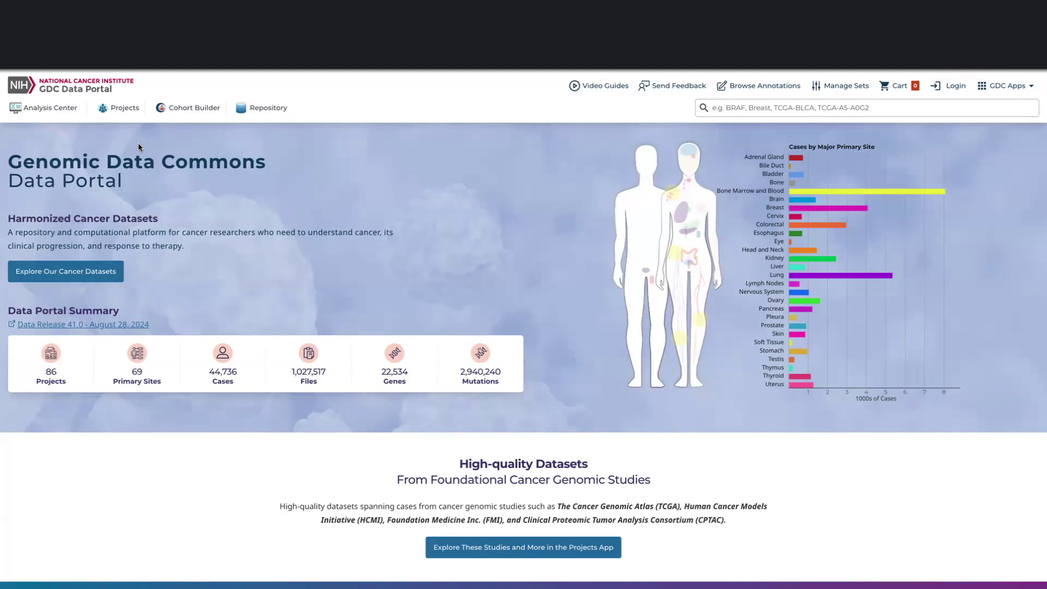
# Step: Filter a new cohort to project TCGA-BRCA via the Project card search, giving 1,098 cases
pyautogui.click(171, 117)
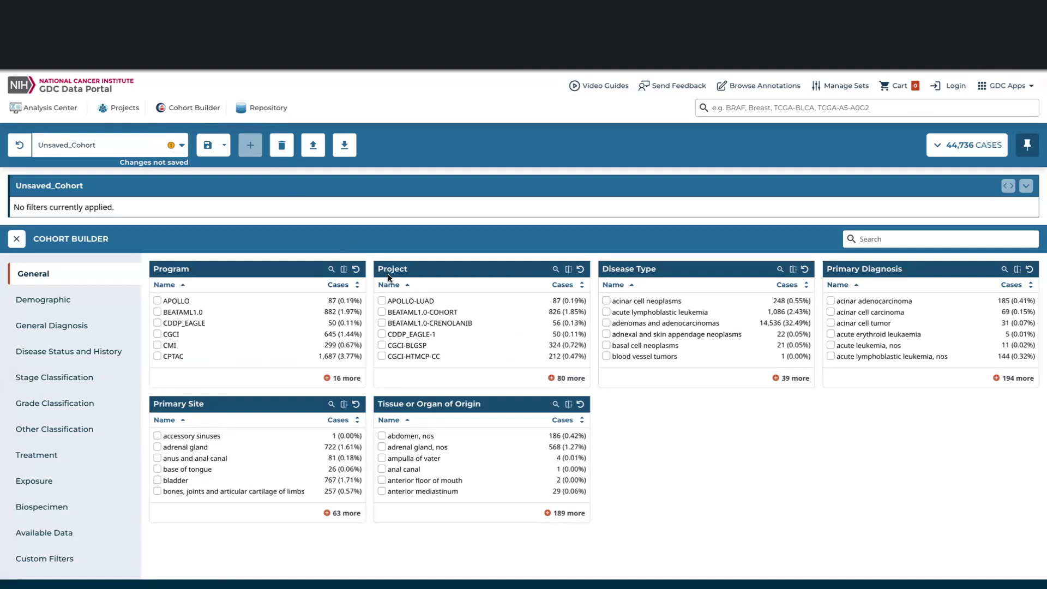
pyautogui.click(555, 271)
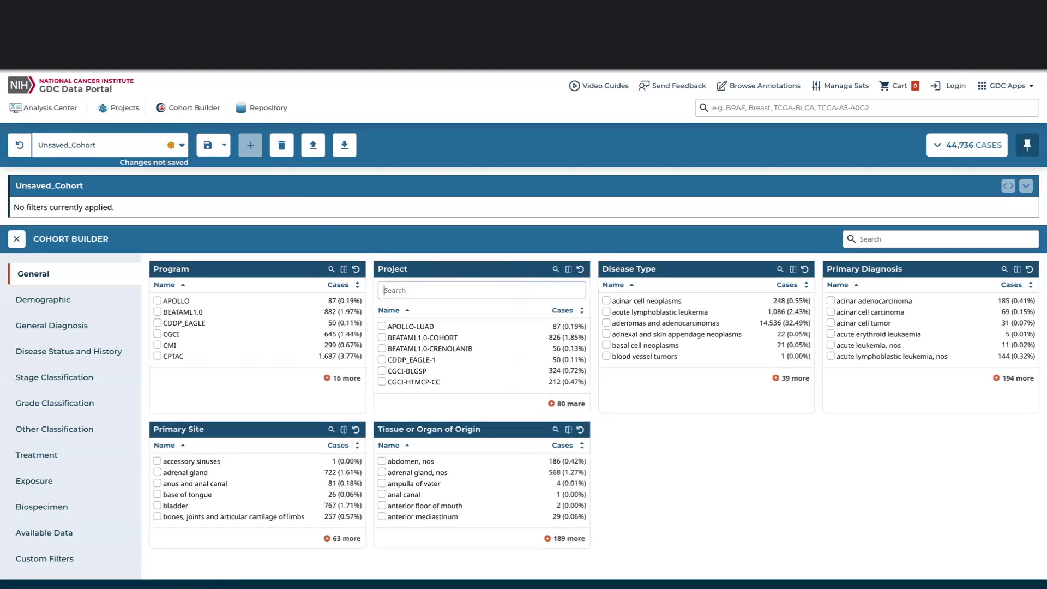
pyautogui.write('BRCA')
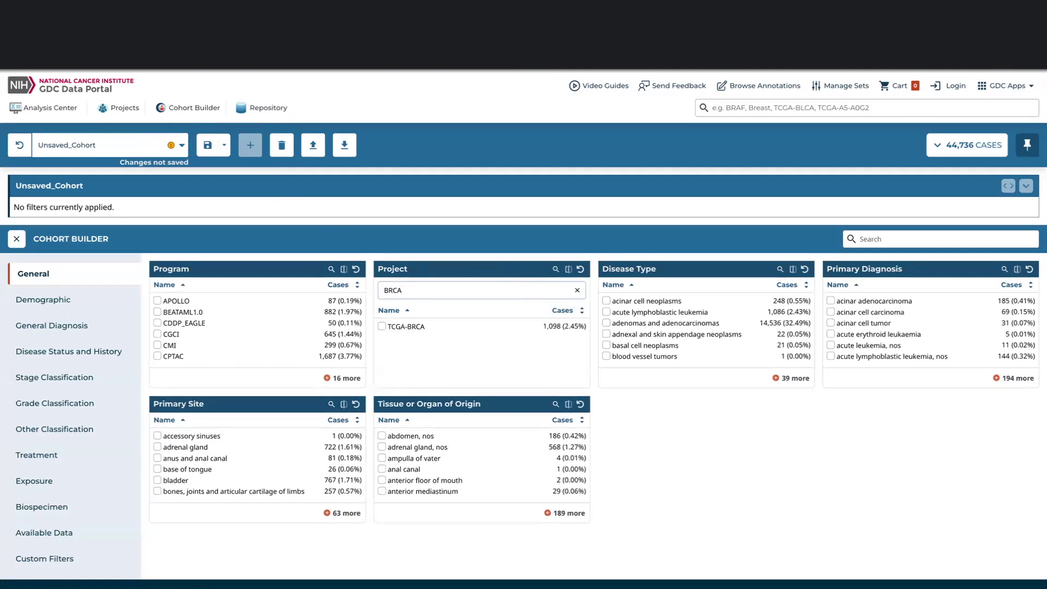
pyautogui.click(381, 327)
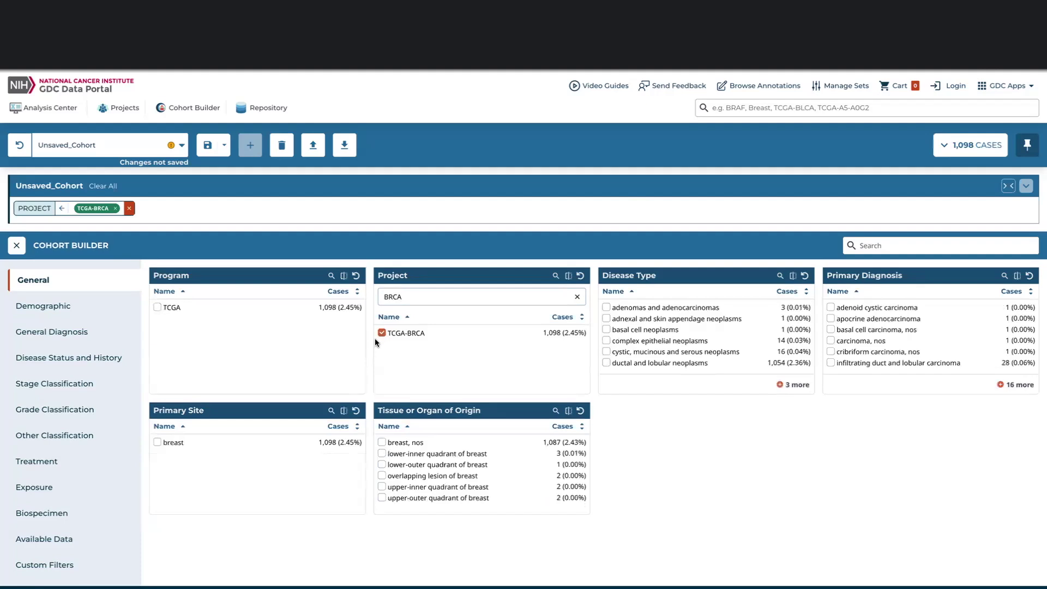
pyautogui.click(103, 310)
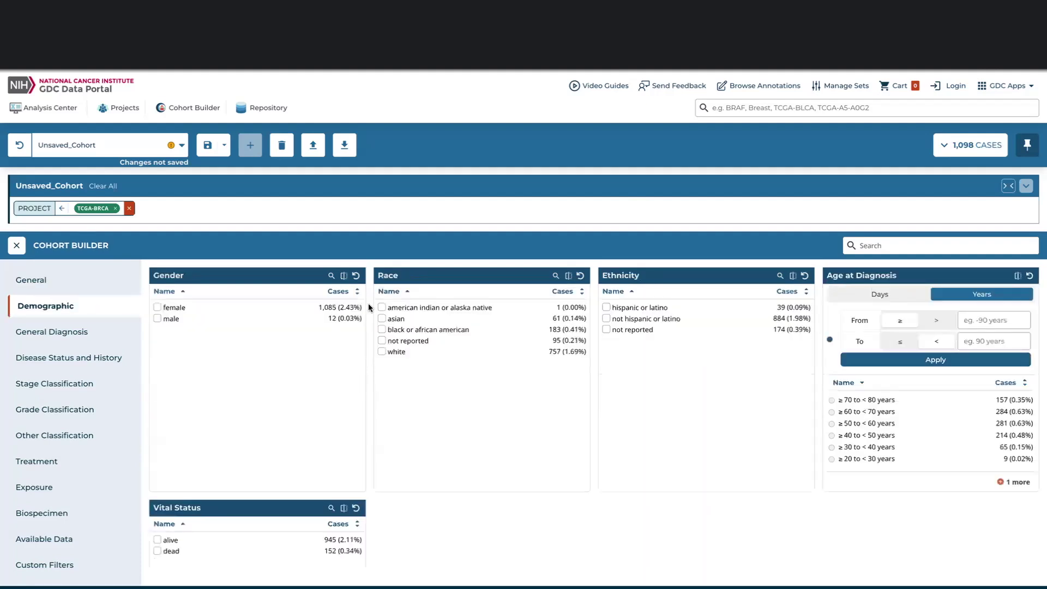
pyautogui.moveTo(861, 274)
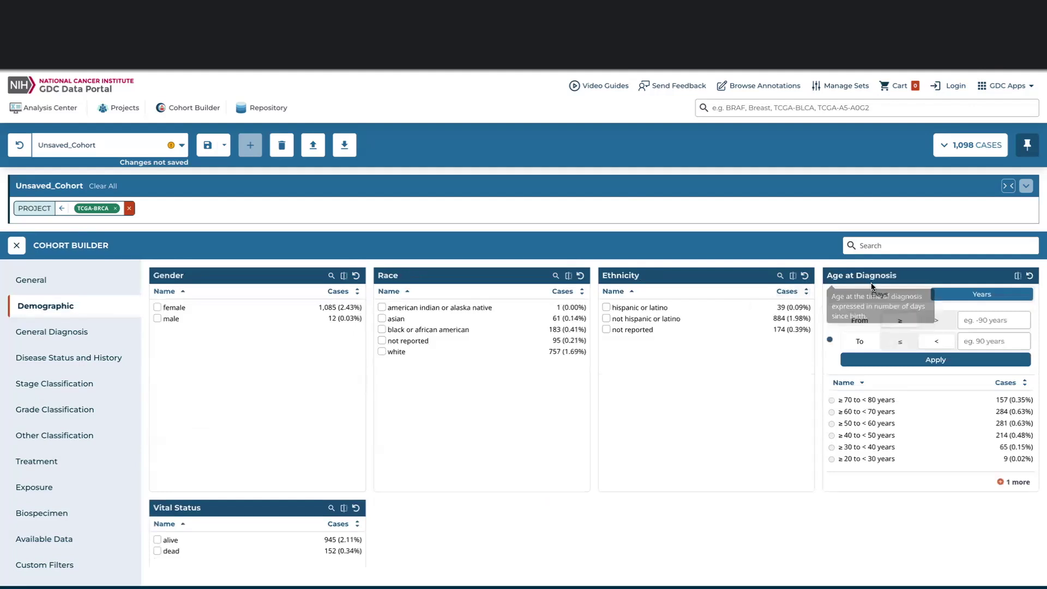
# Step: Apply a minimum age at diagnosis of 50 years, narrowing TCGA-BRCA to 794 cases
pyautogui.click(970, 323)
pyautogui.write('50')
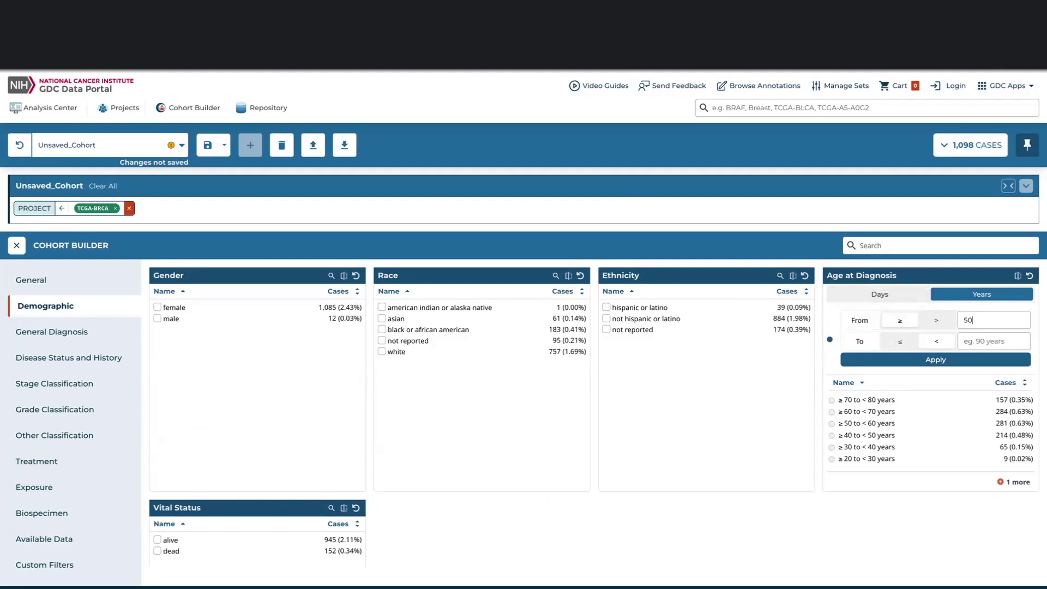
pyautogui.click(964, 362)
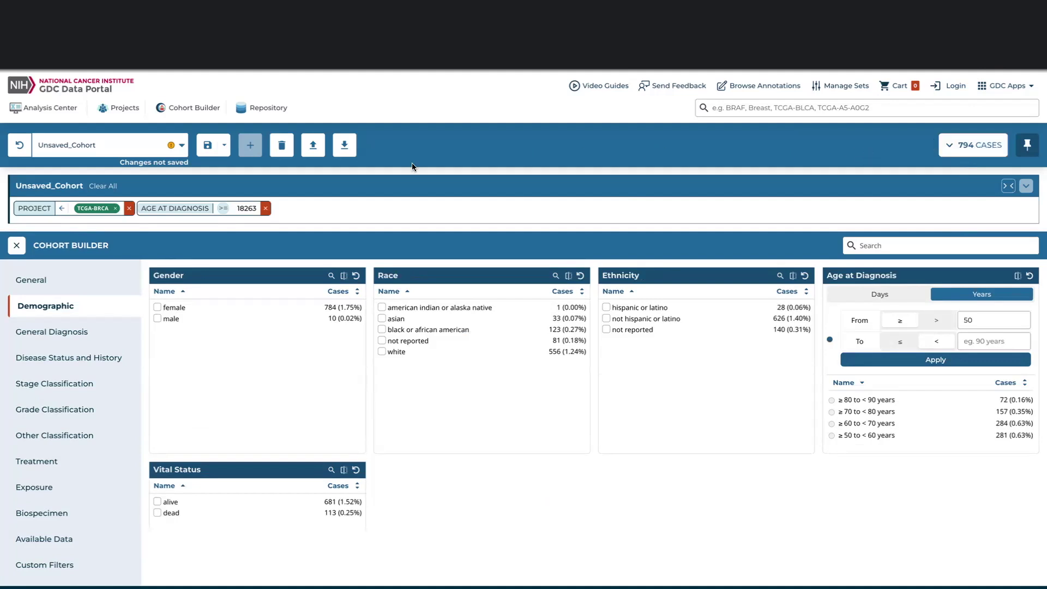
pyautogui.click(222, 156)
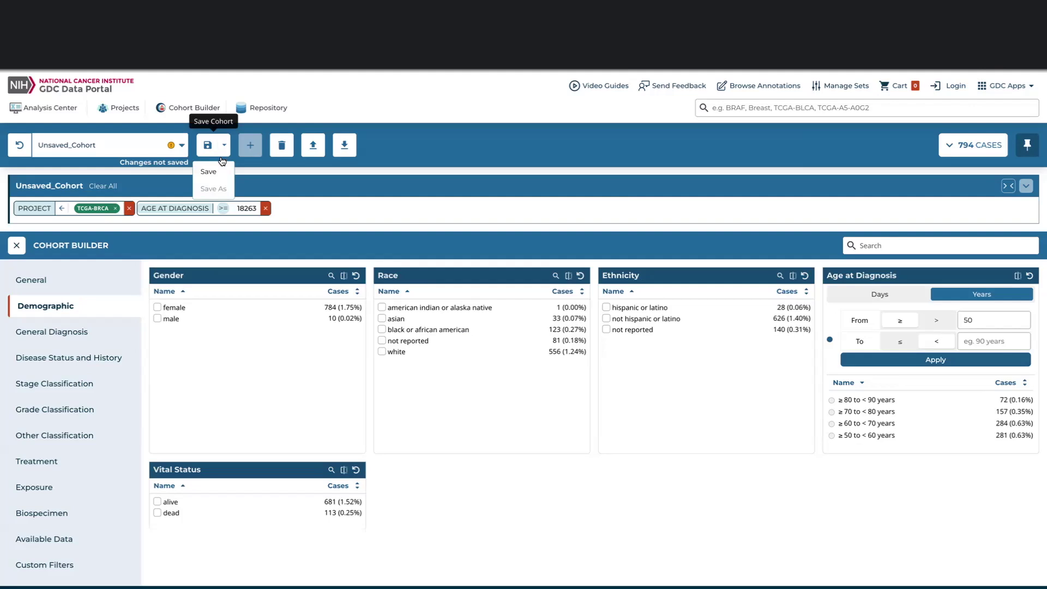
# Step: Save the 794-case cohort under the name 'TCGA-BRCA 50+'
pyautogui.click(221, 172)
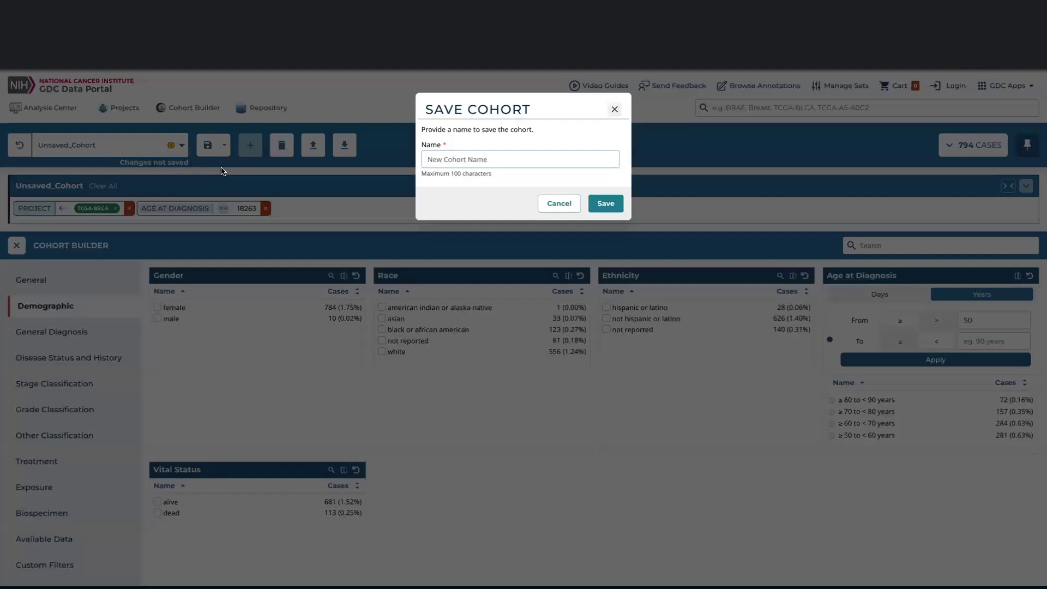
pyautogui.write('TCGA-BR')
pyautogui.write('CA 50')
pyautogui.write('+')
pyautogui.click(602, 209)
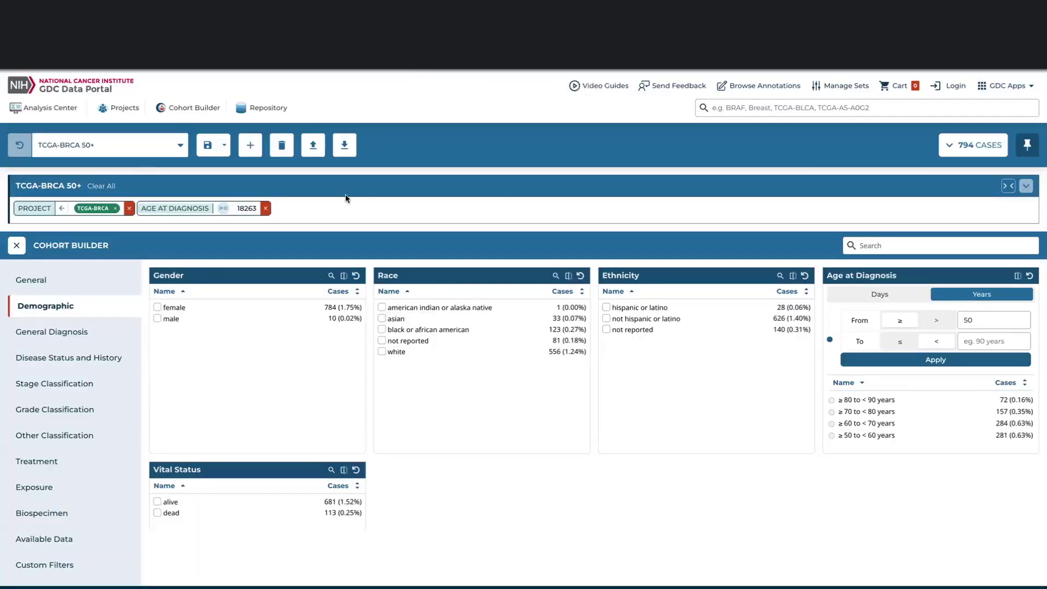
pyautogui.click(60, 114)
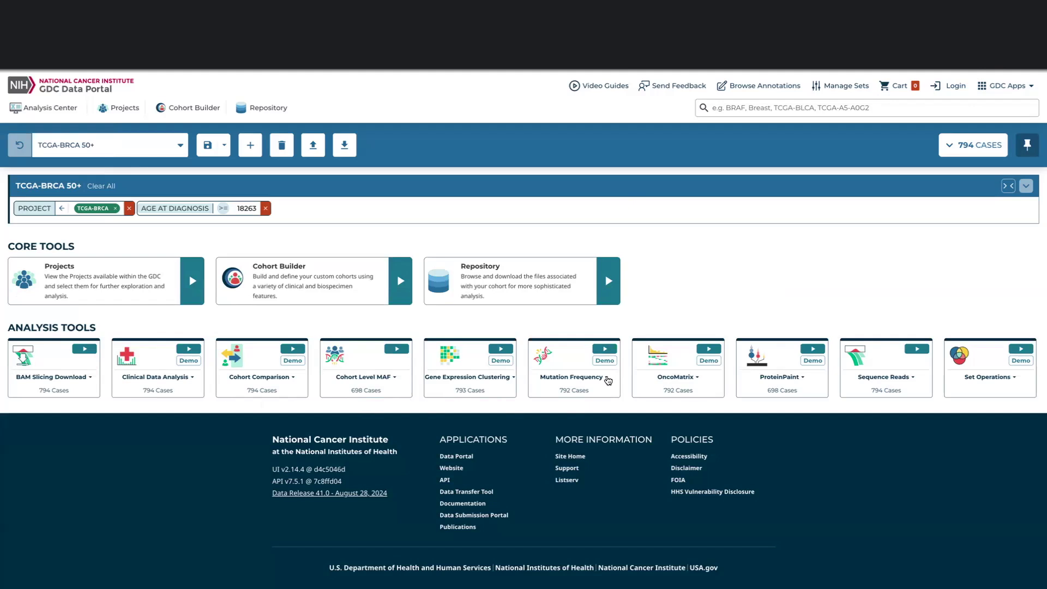
# Step: Expand and launch the Mutation Frequency tool for the TCGA-BRCA 50+ cohort
pyautogui.click(607, 378)
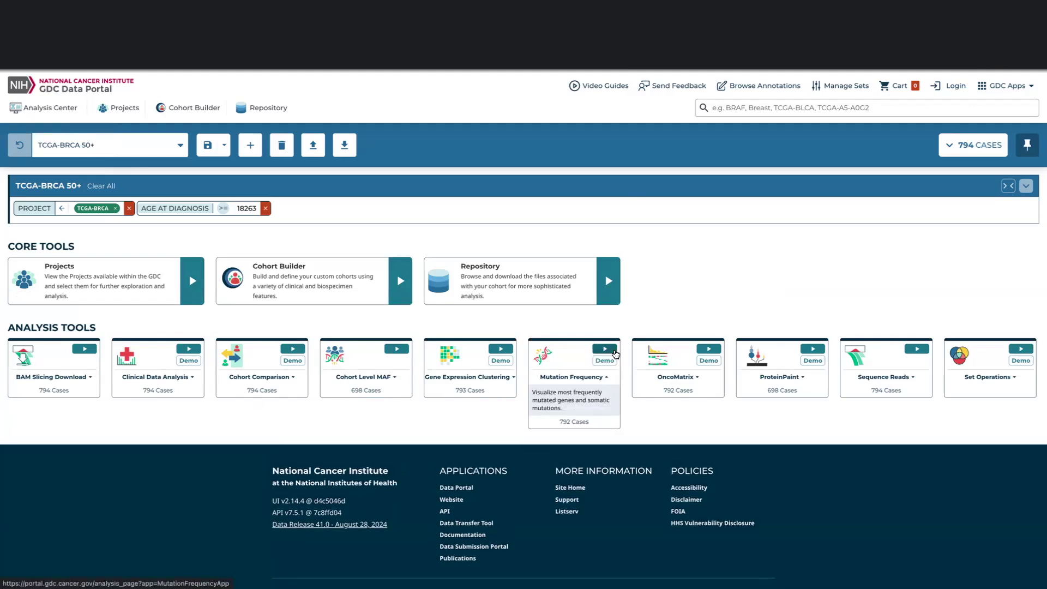
pyautogui.click(615, 353)
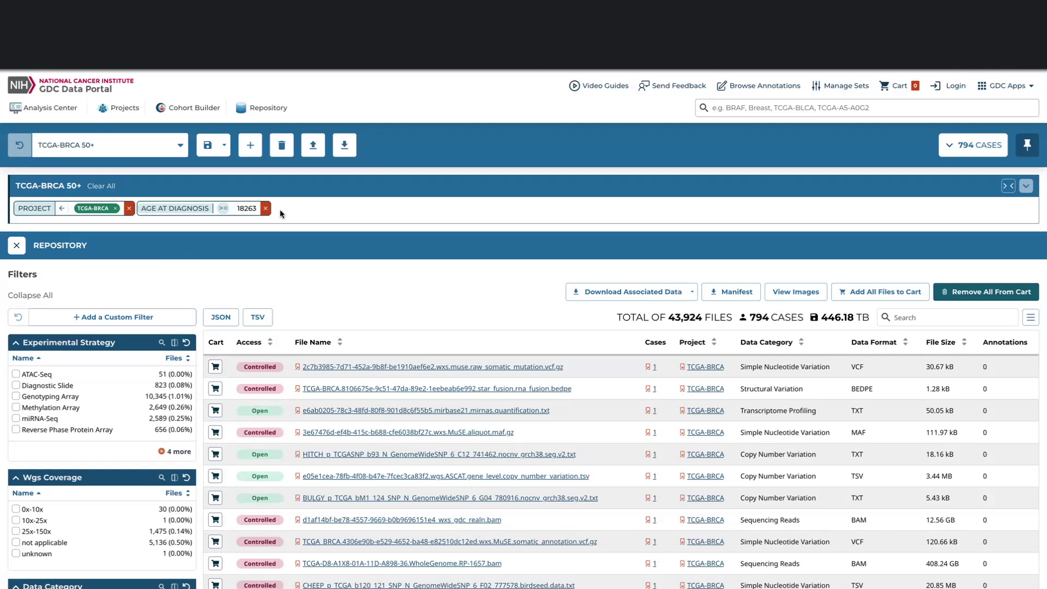
# Step: Filter the repository to WGS copy number variation files and add all 158 to the cart
pyautogui.click(179, 452)
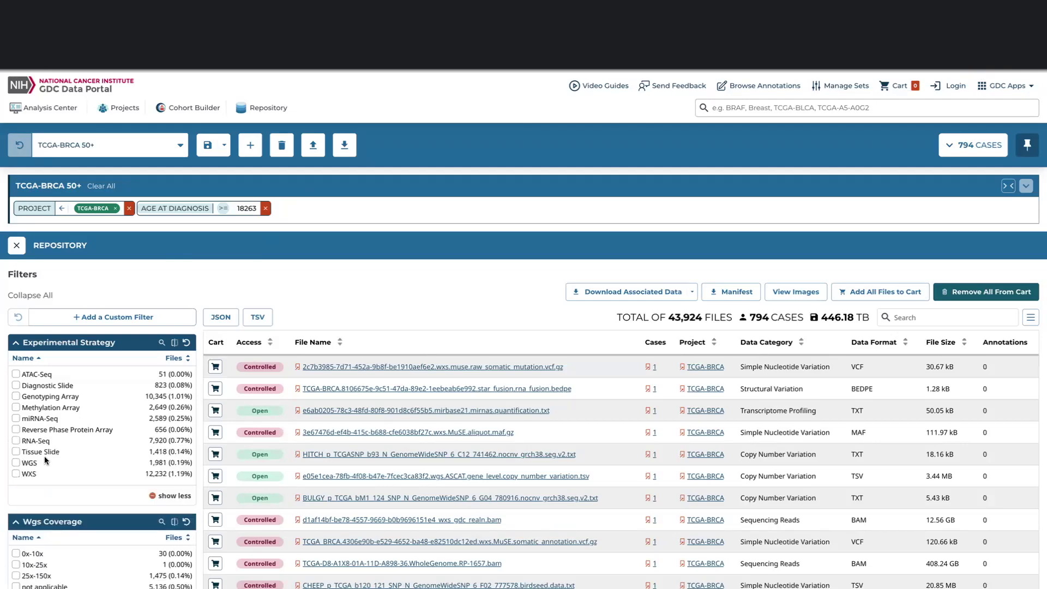
pyautogui.click(16, 462)
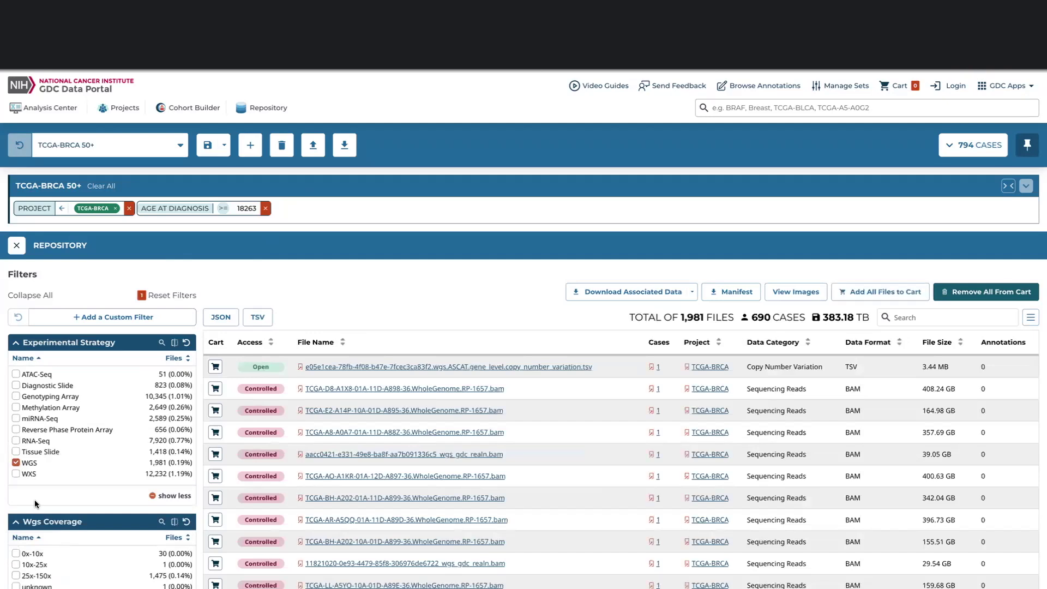
pyautogui.scroll(-1, 35, 500)
pyautogui.scroll(-2, 35, 499)
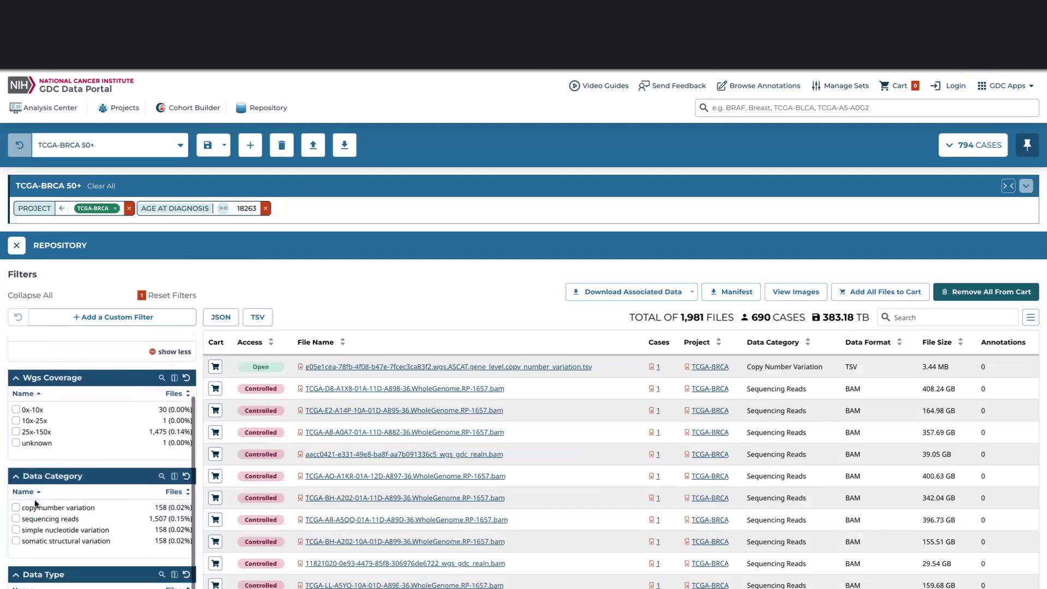
pyautogui.click(16, 483)
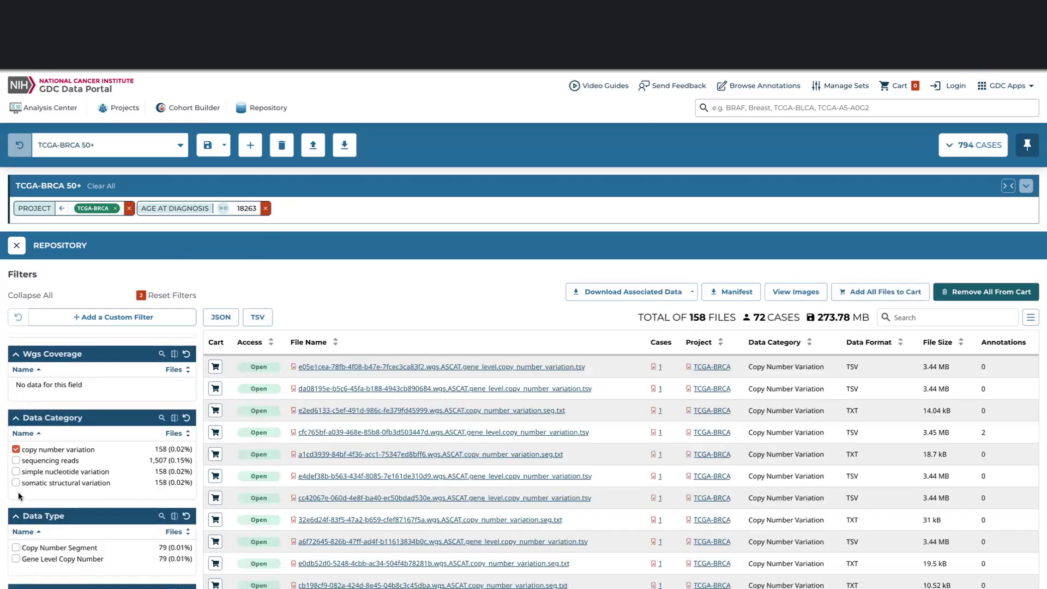
pyautogui.click(215, 367)
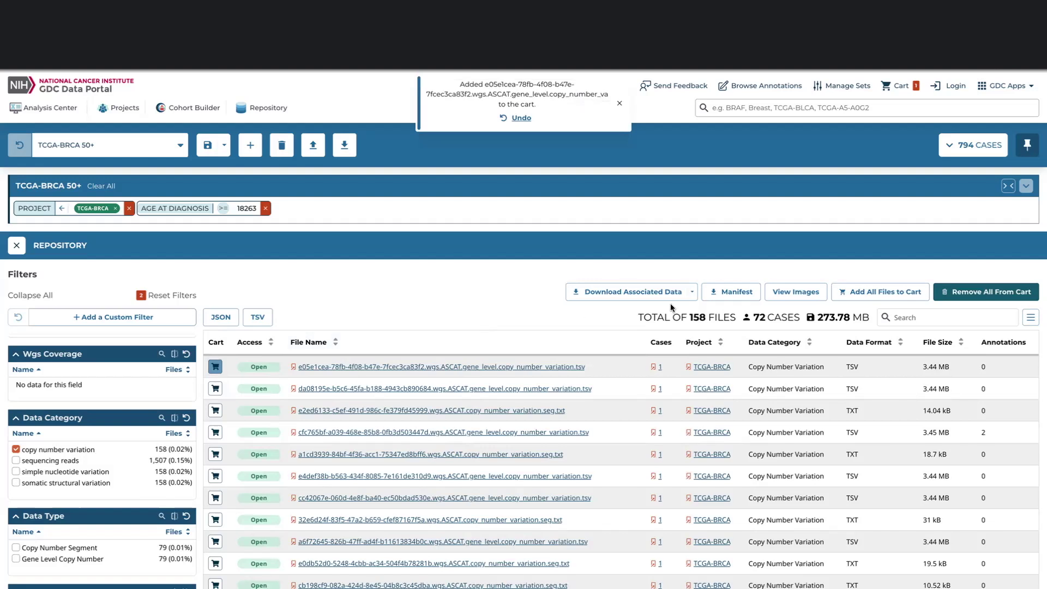
pyautogui.click(852, 292)
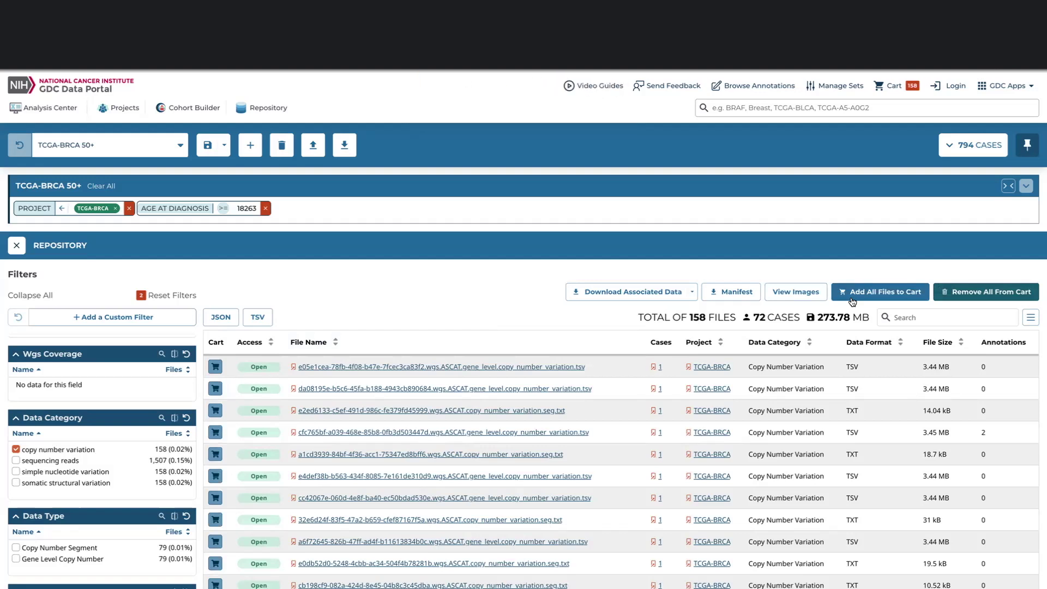
pyautogui.click(125, 115)
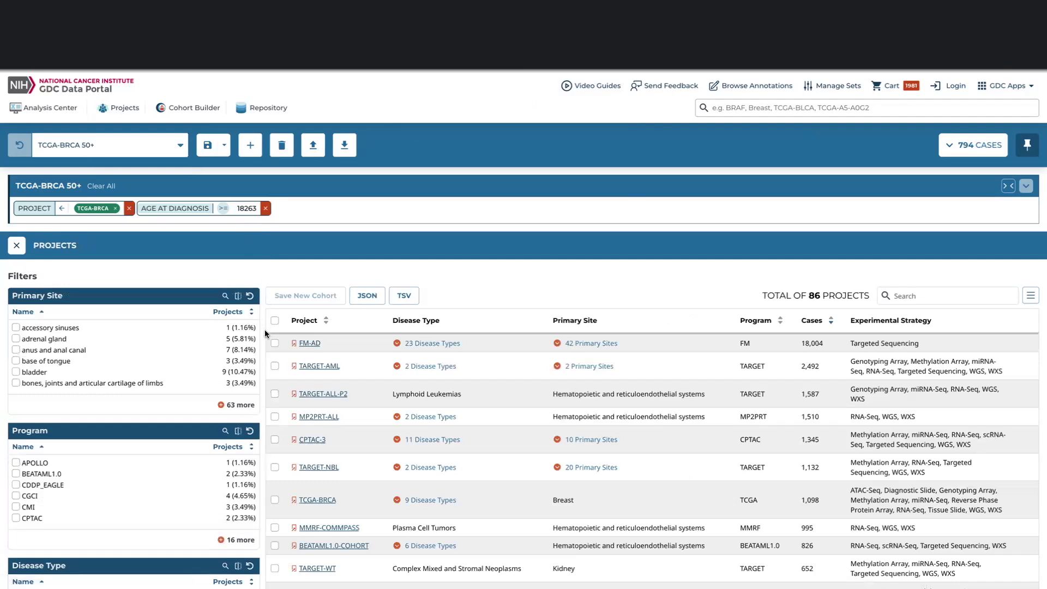
# Step: Scroll the 86-project table down to bring TCGA-GBM into view
pyautogui.scroll(-2, 264, 329)
pyautogui.scroll(-1, 266, 334)
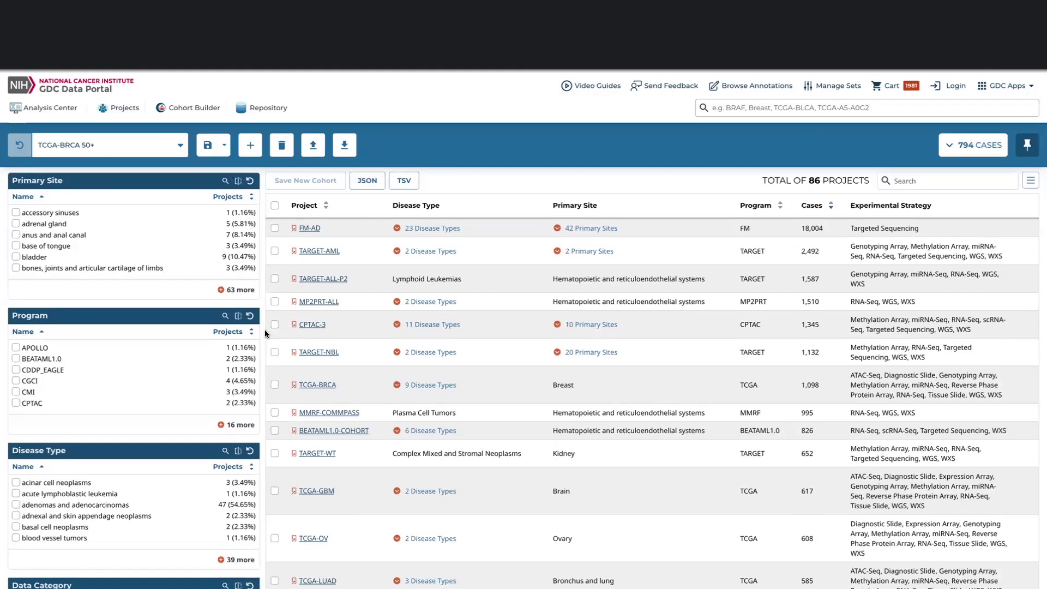
pyautogui.scroll(-1, 265, 331)
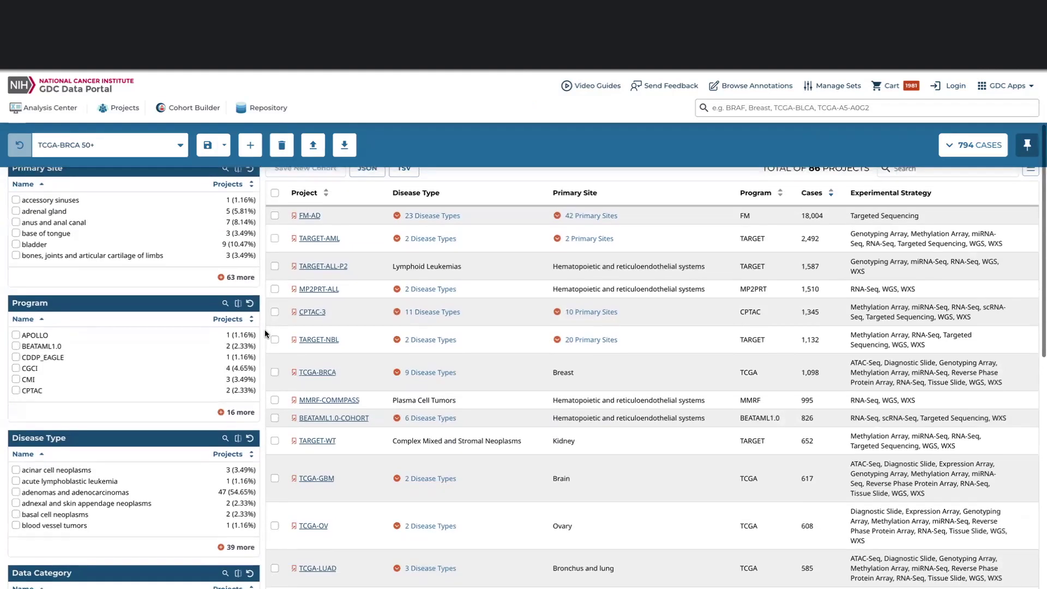
pyautogui.scroll(-1, 264, 334)
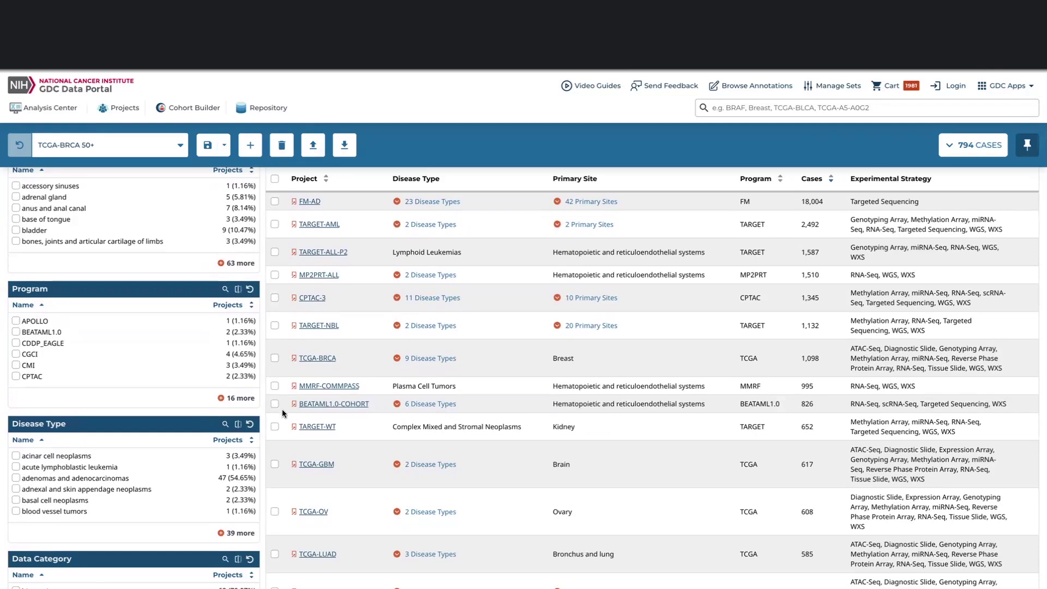
# Step: Open the TCGA-GBM project summary and enter 'TCGA-GBM' as the new cohort name
pyautogui.click(310, 466)
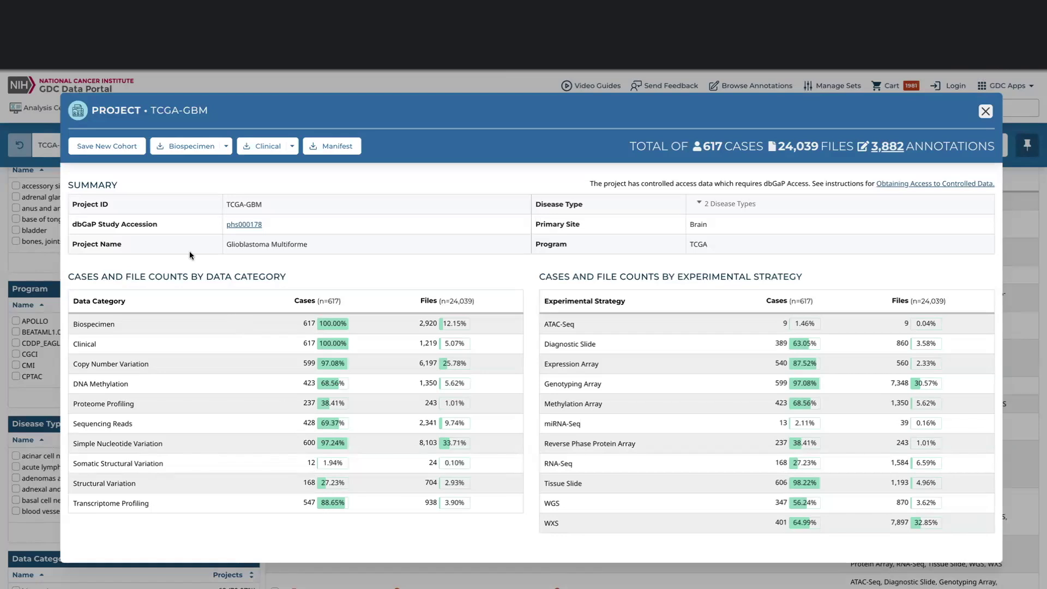
pyautogui.click(129, 156)
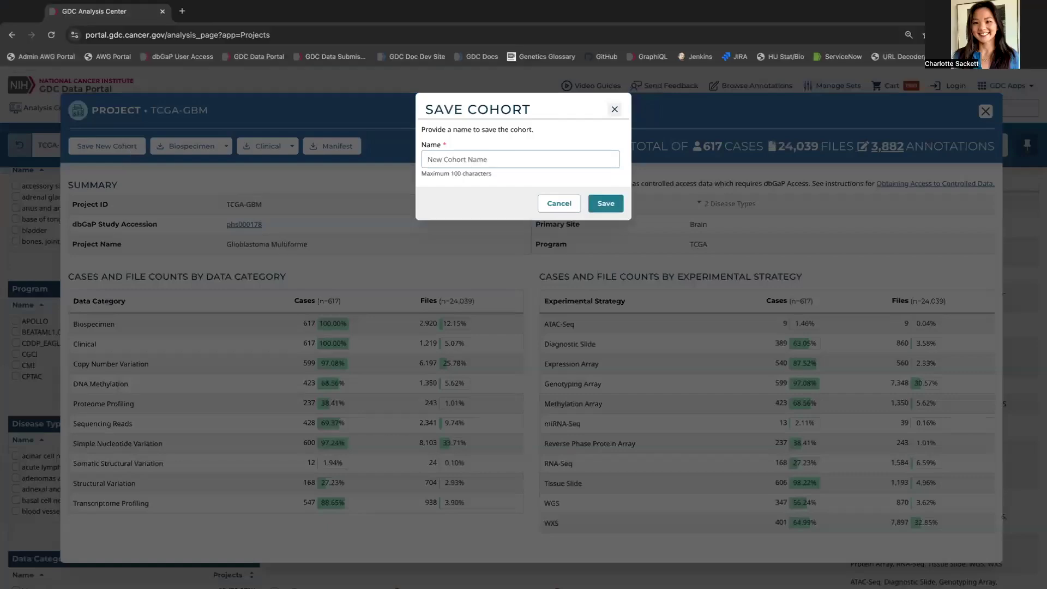
pyautogui.write('TCGA-GBM')
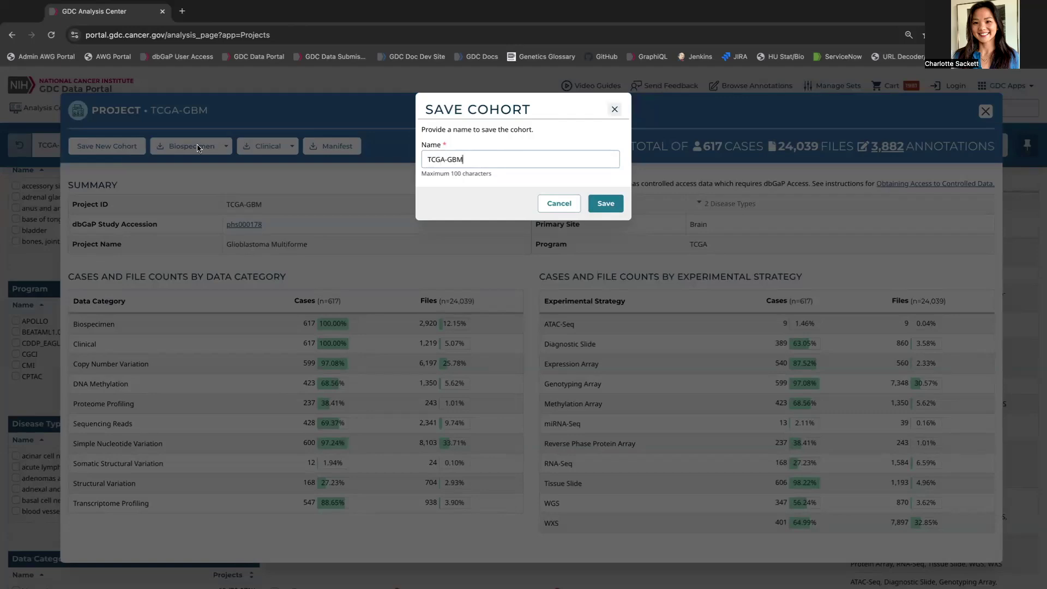